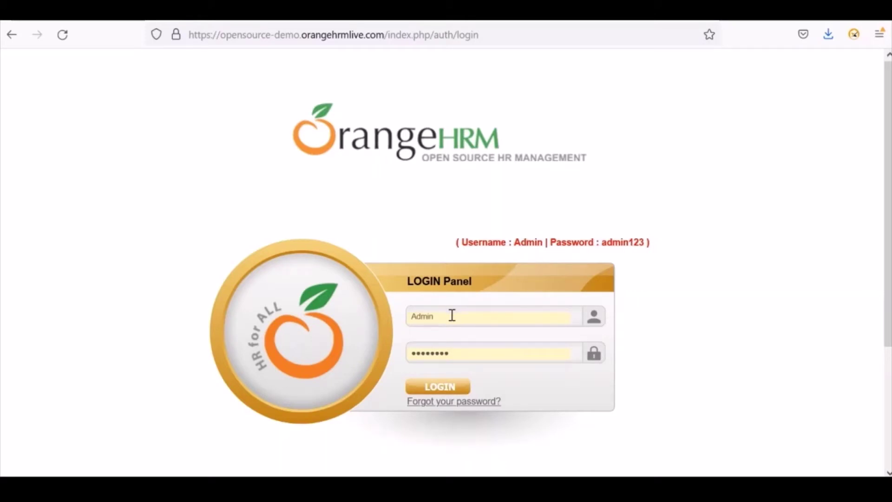
Log in to the OrangeHRM demo as the administrator and land on the Dashboard.
click(439, 388)
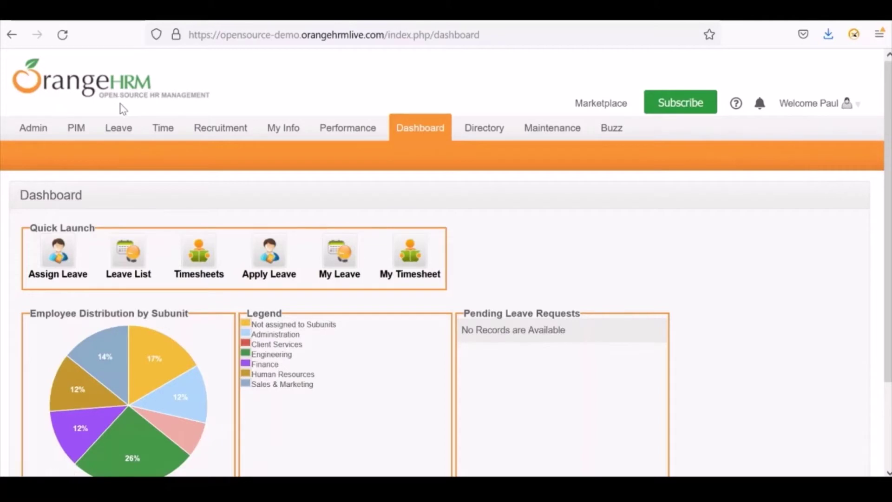
mouse_move(110, 135)
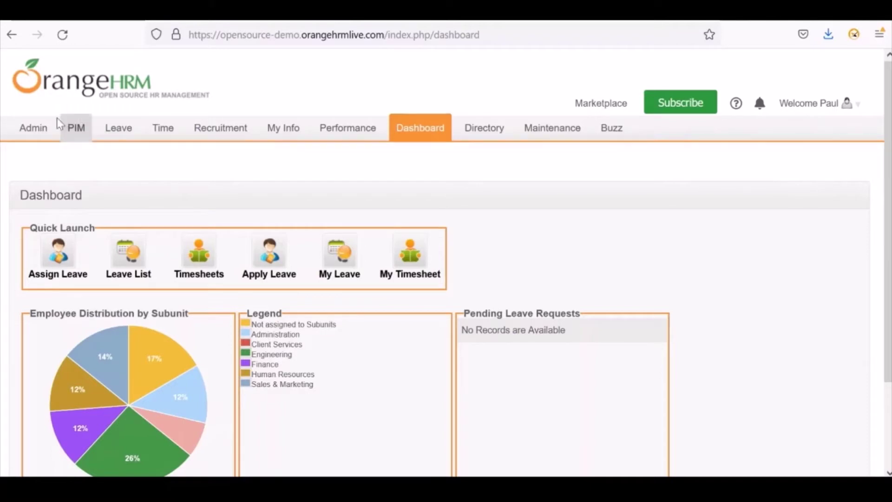
Open Admin's System Users list and start a new user.
mouse_move(30, 134)
click(33, 134)
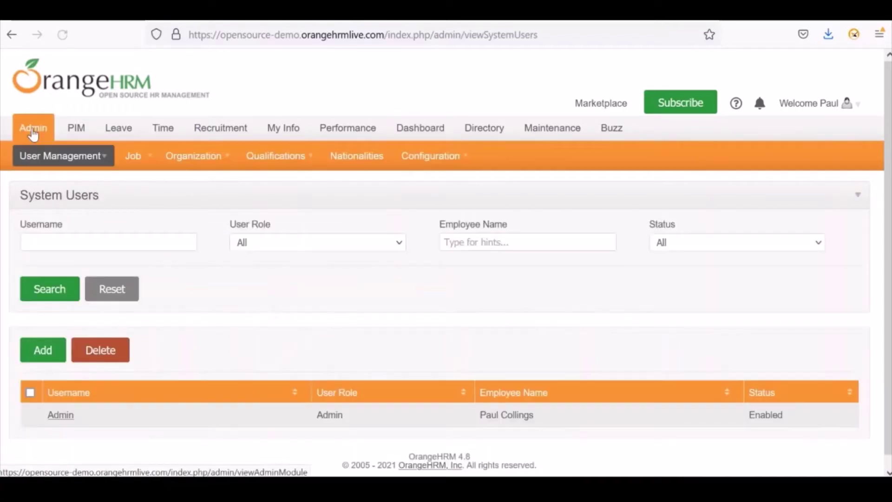
click(41, 349)
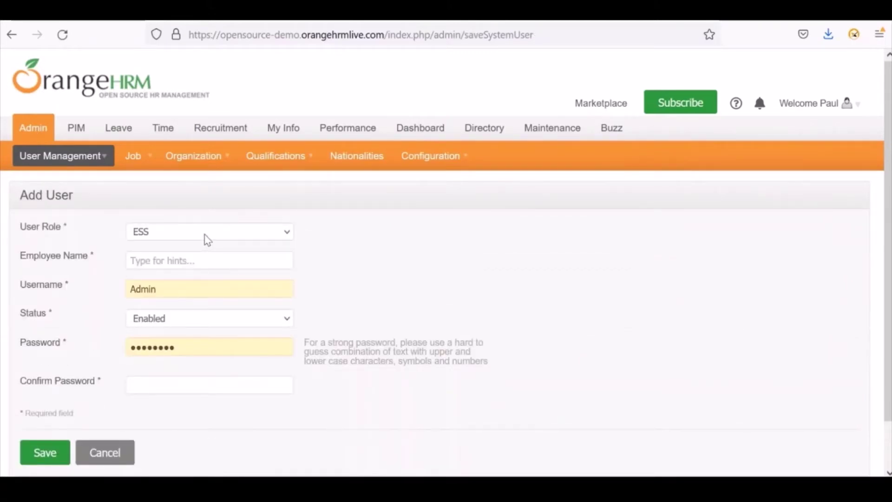
Review the User Role (ESS) and Status (Enabled) options, then cancel back to the list.
click(208, 239)
click(207, 239)
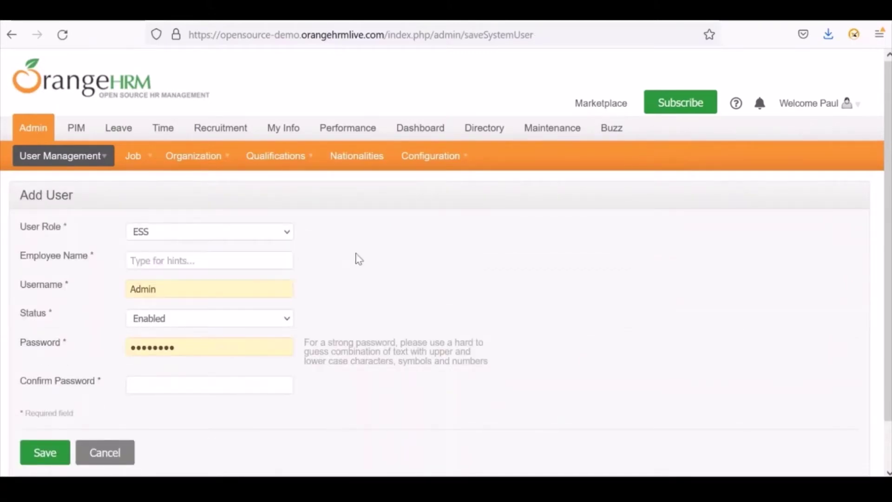
click(181, 321)
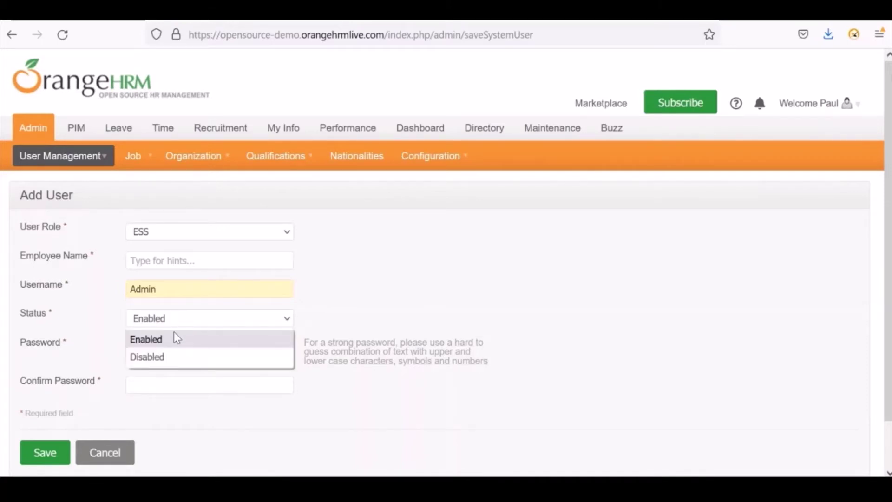
click(387, 298)
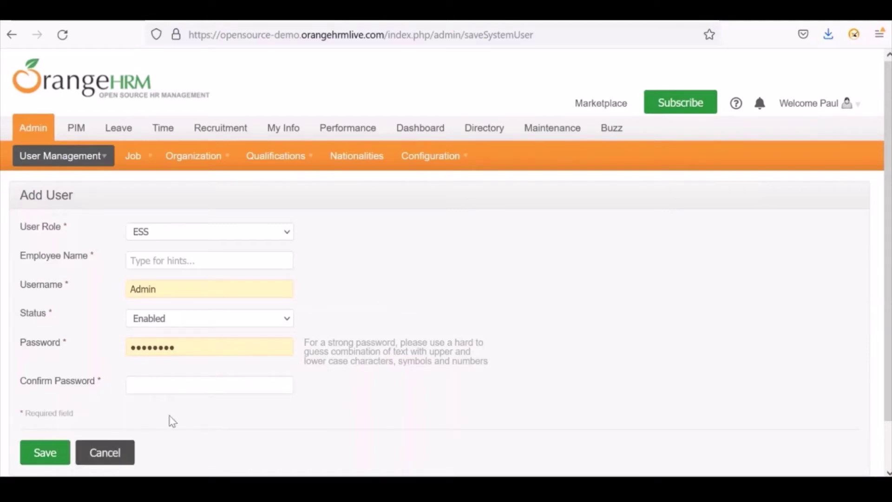
click(123, 455)
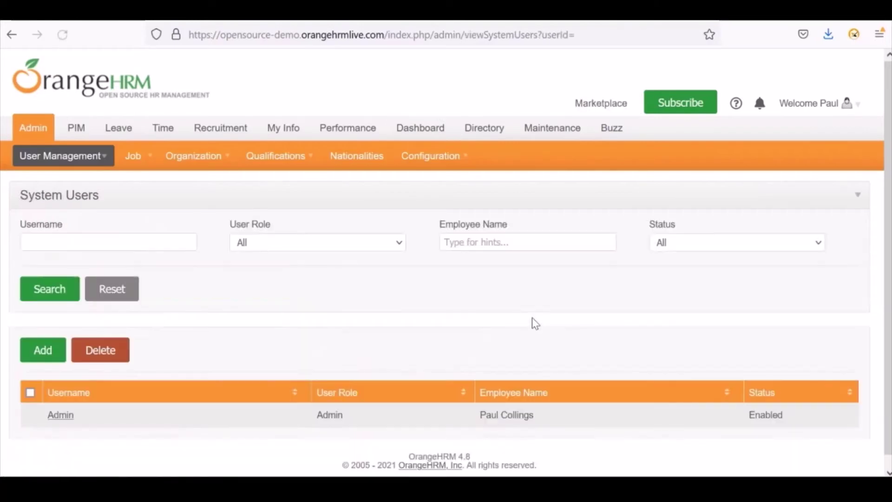
scroll(888, 209, down, 1)
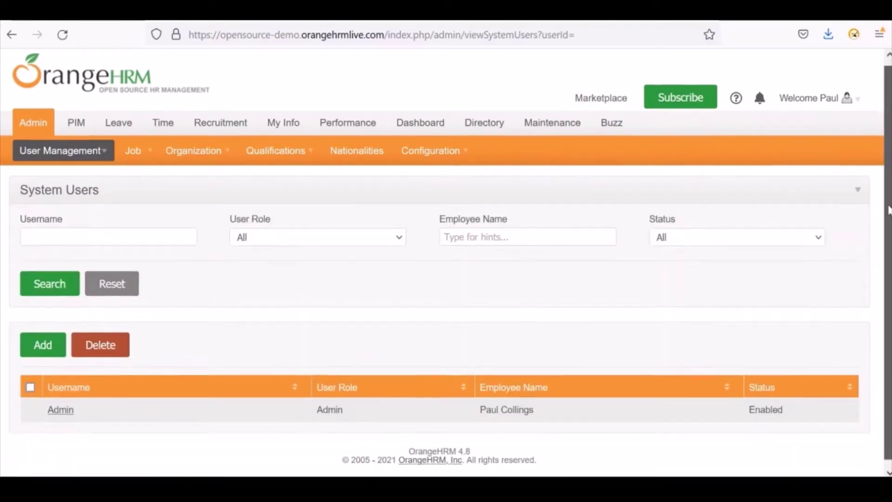
scroll(889, 209, down, 1)
scroll(888, 209, up, 2)
Open the Leave list and keep the Sub Unit filter at All.
mouse_move(164, 139)
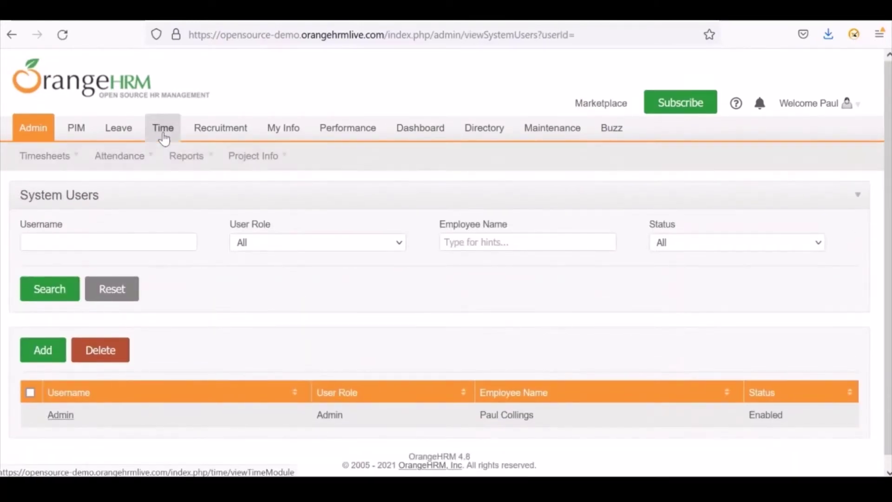
click(122, 136)
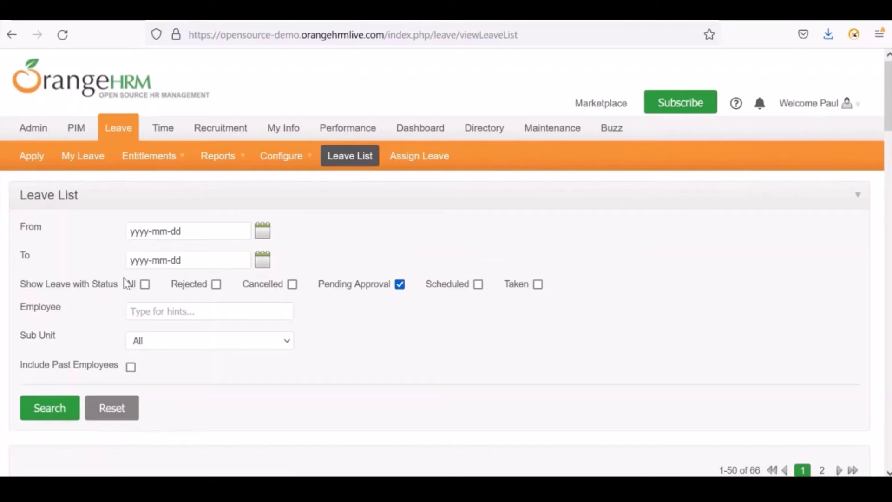
click(171, 344)
click(391, 361)
View the signed-in user's own leave list under My Leave.
click(88, 161)
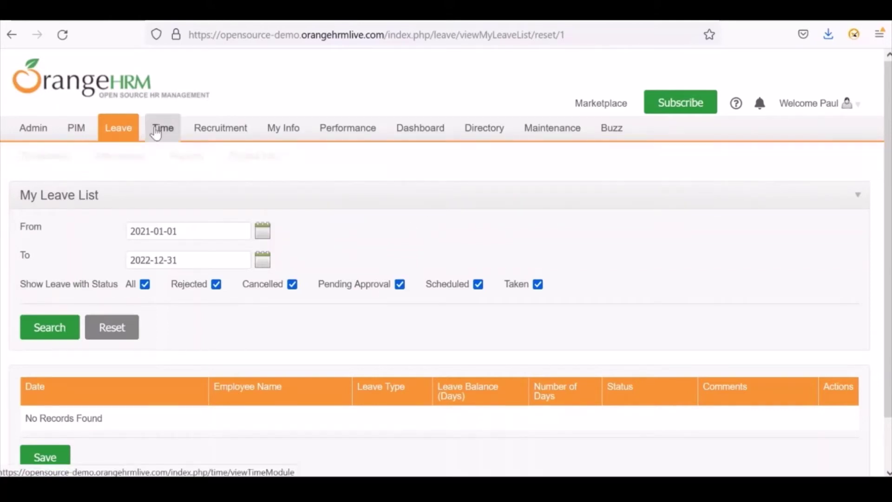
mouse_move(157, 136)
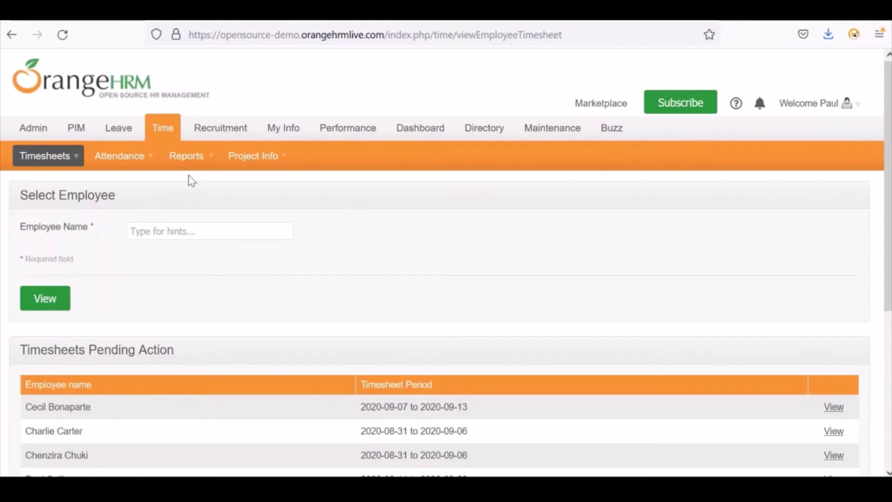
mouse_move(211, 126)
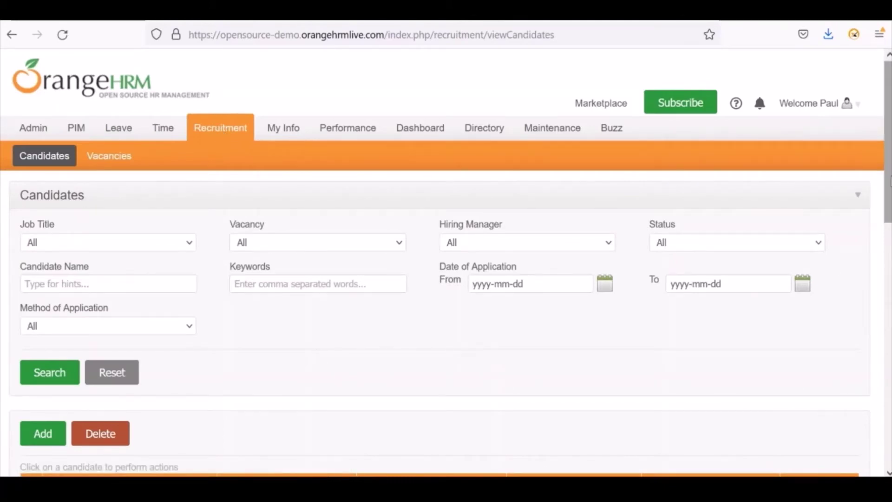
Scroll the Candidates table, then open My Info personal details for employee 0024.
drag(888, 181, 882, 303)
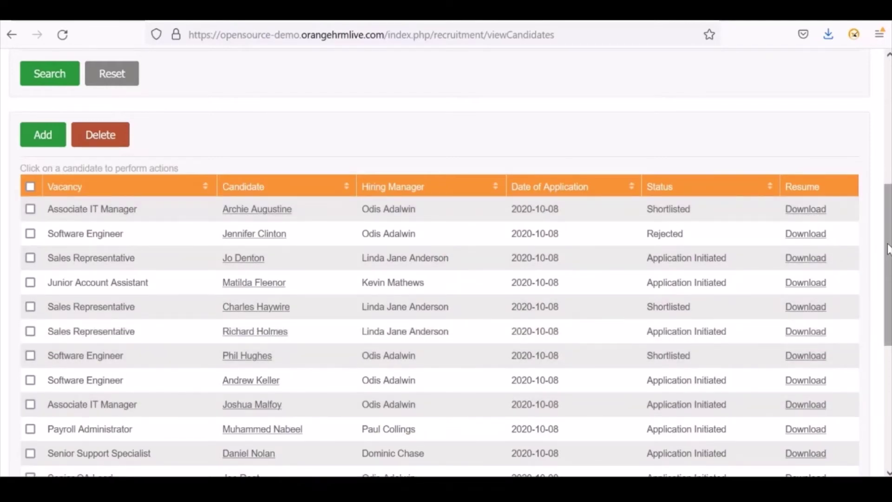
scroll(883, 247, up, 3)
scroll(446, 262, up, 1)
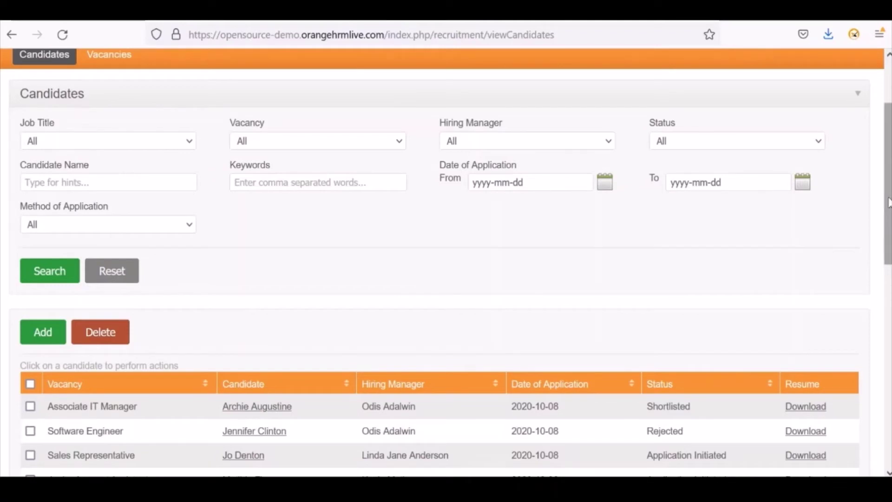
scroll(887, 199, up, 3)
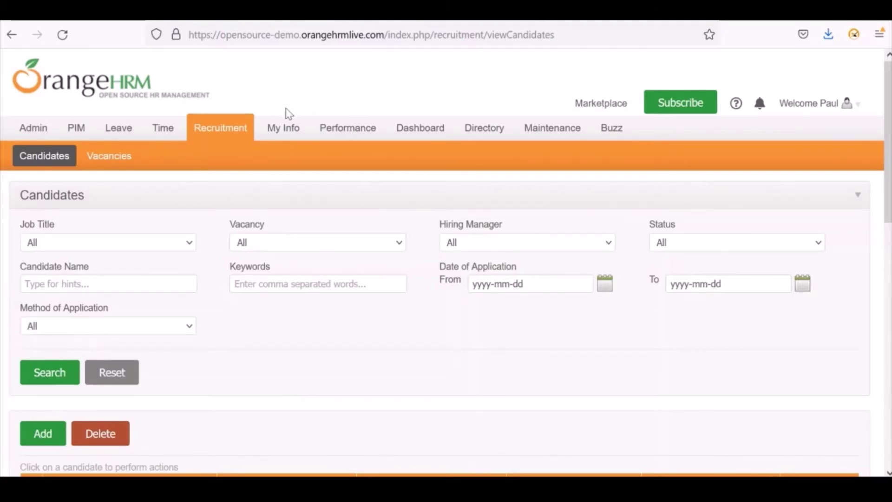
click(282, 131)
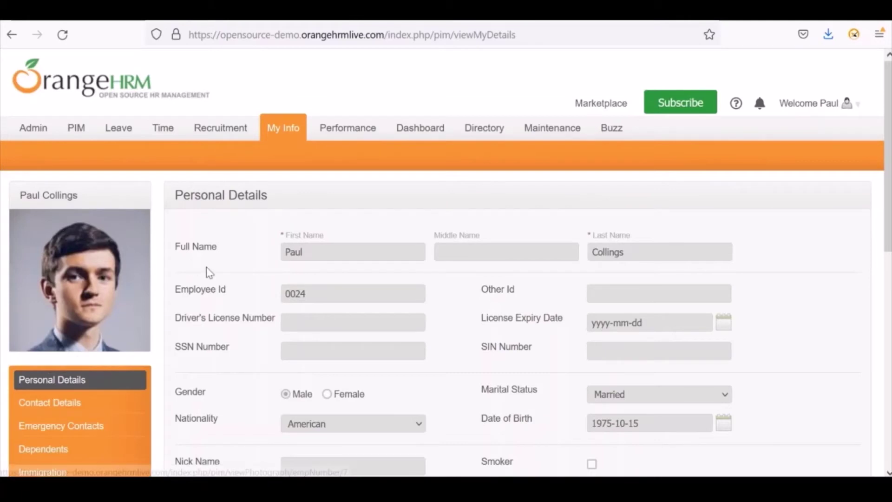
Return to the Dashboard and log out from the Welcome user menu.
click(346, 133)
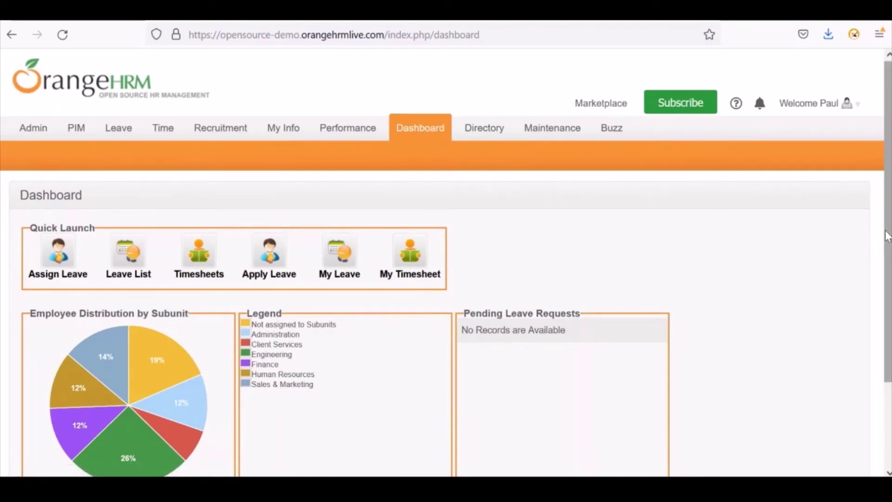
click(832, 104)
click(785, 152)
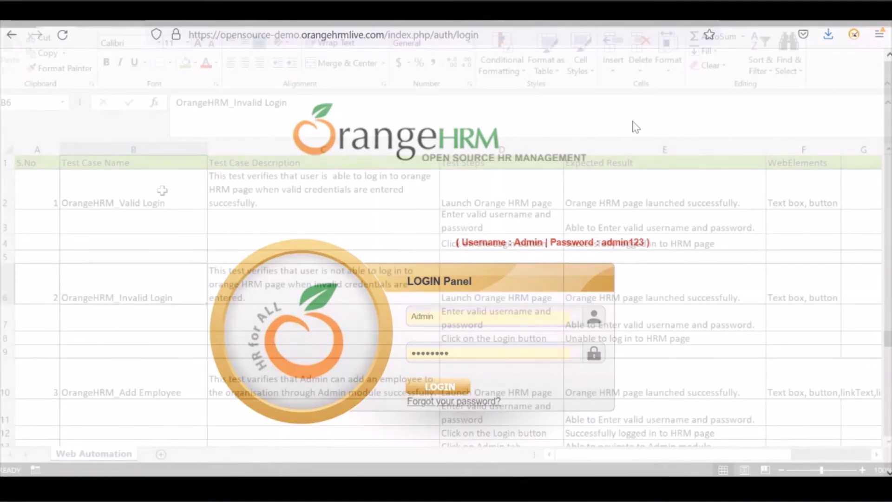
scroll(160, 189, down, 3)
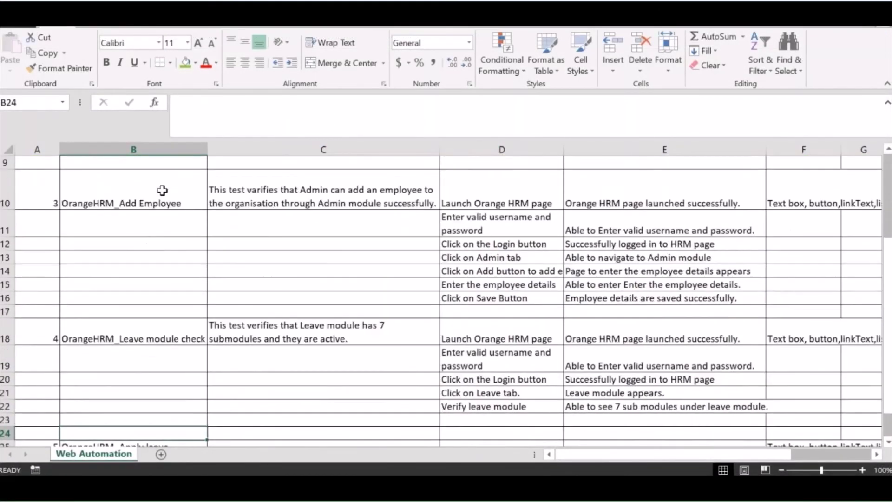
key(Down)
key(Down)
key(Down)
key(Down)
key(Down)
key(Down)
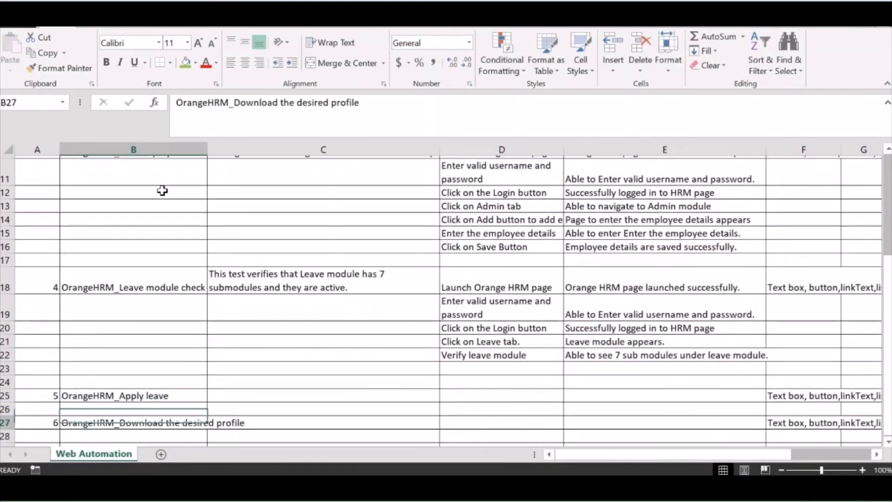
key(Up)
key(Up)
key(Up)
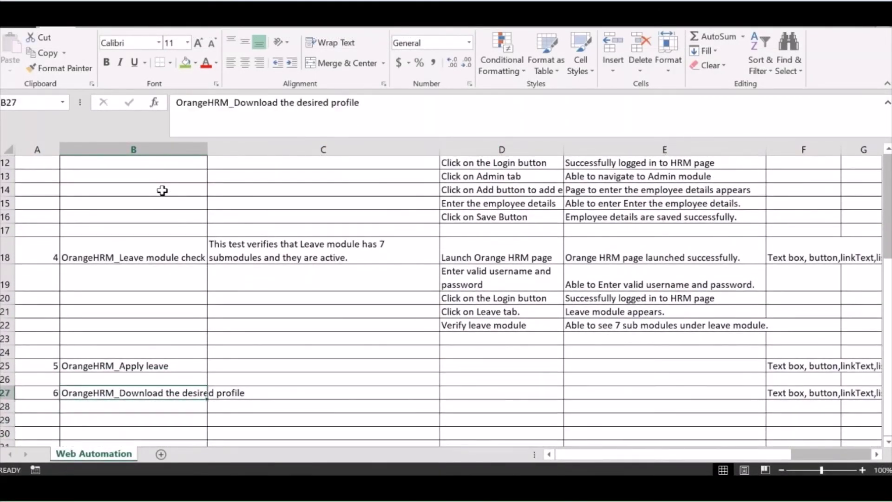
click(121, 338)
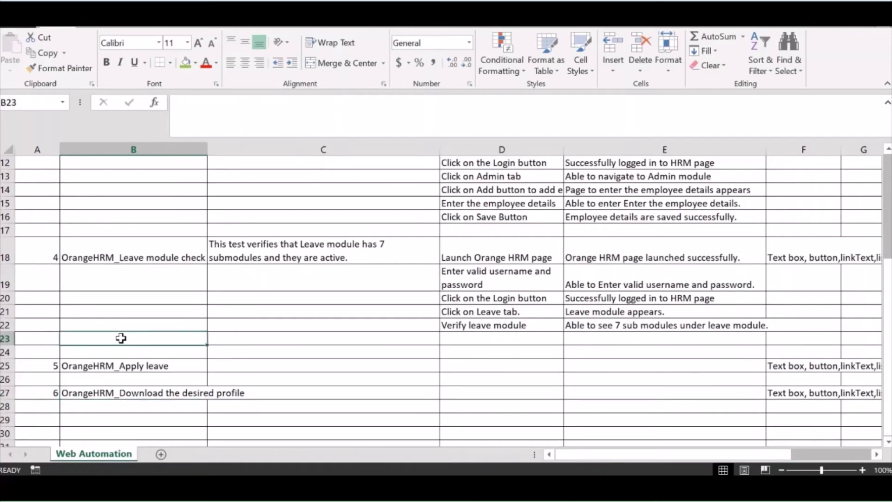
scroll(121, 338, up, 4)
click(276, 184)
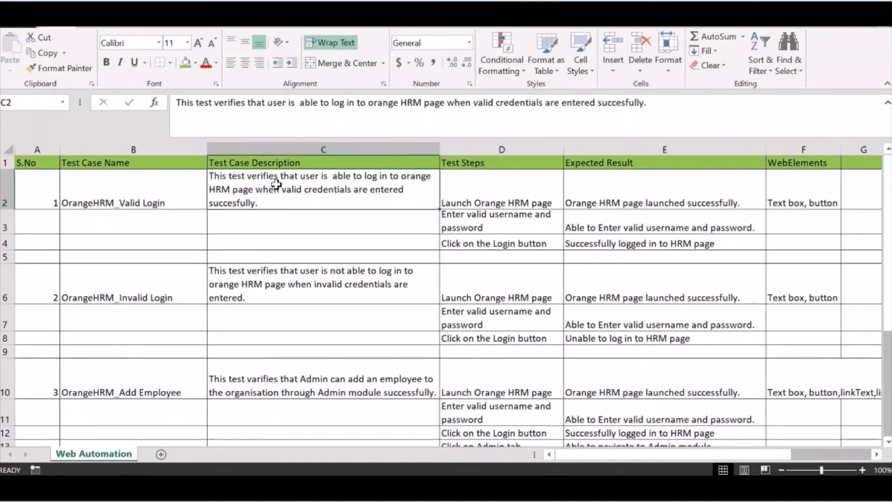
click(177, 184)
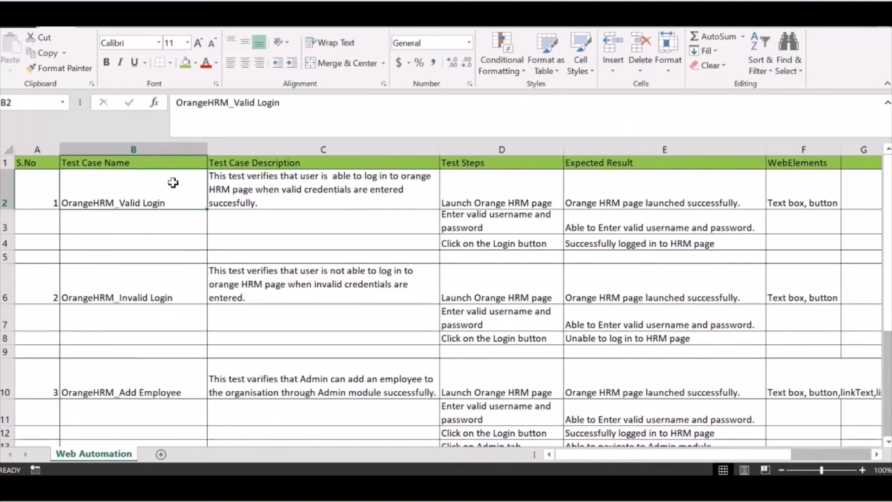
click(157, 243)
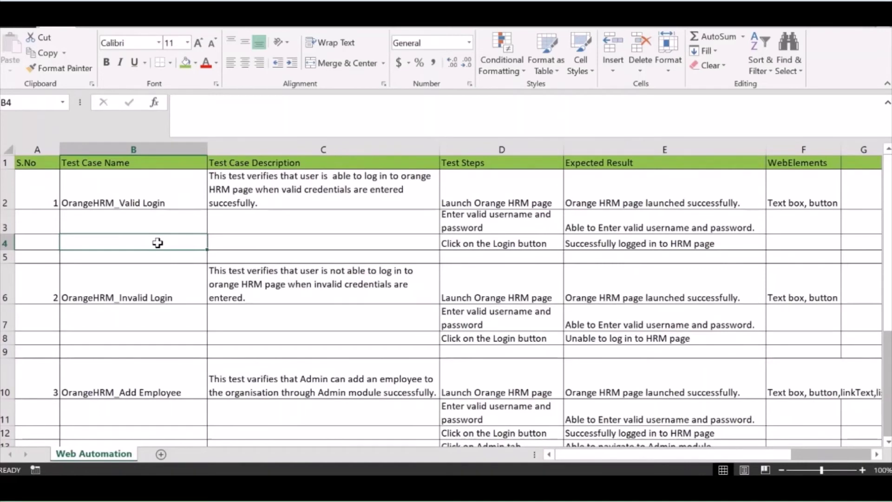
click(285, 243)
click(128, 310)
key(Down)
key(Down)
key(Down)
key(Down)
key(Down)
key(Down)
key(Down)
key(Down)
key(Down)
key(Down)
key(Down)
key(Down)
key(Down)
key(Down)
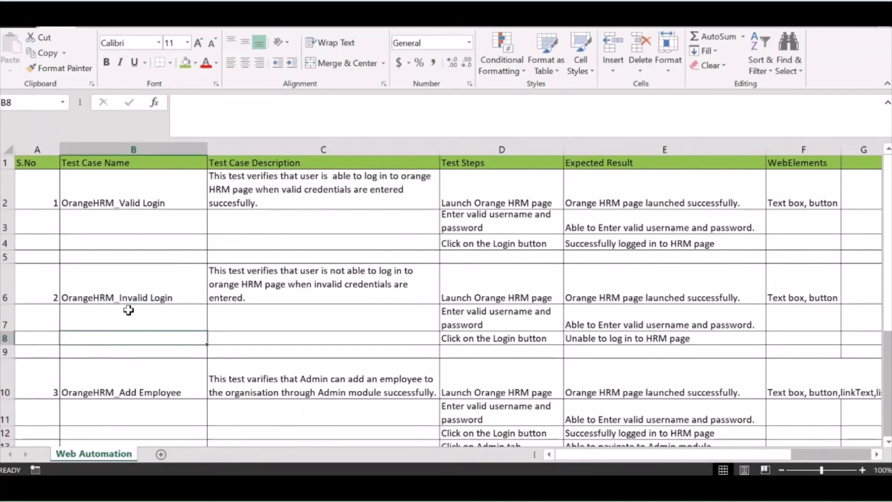
key(Down)
key(Down)
key(Down)
key(Down)
key(Down)
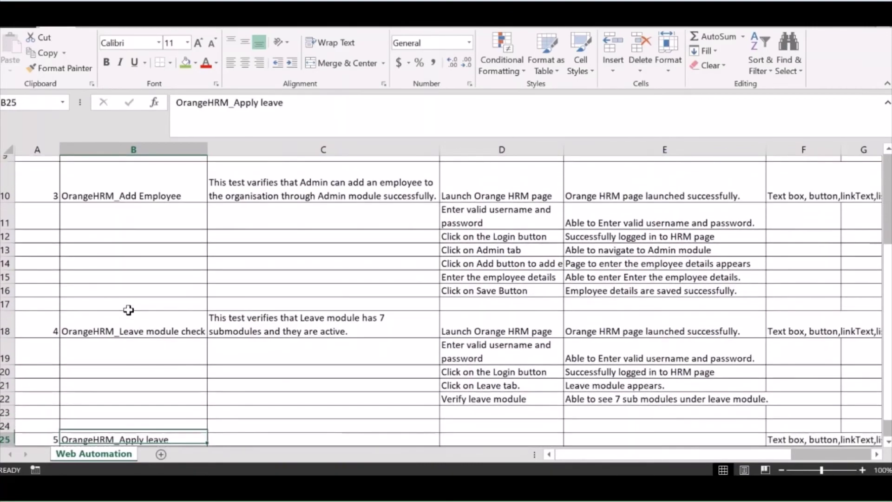
key(Down)
key(Down)
key(Down)
key(Down)
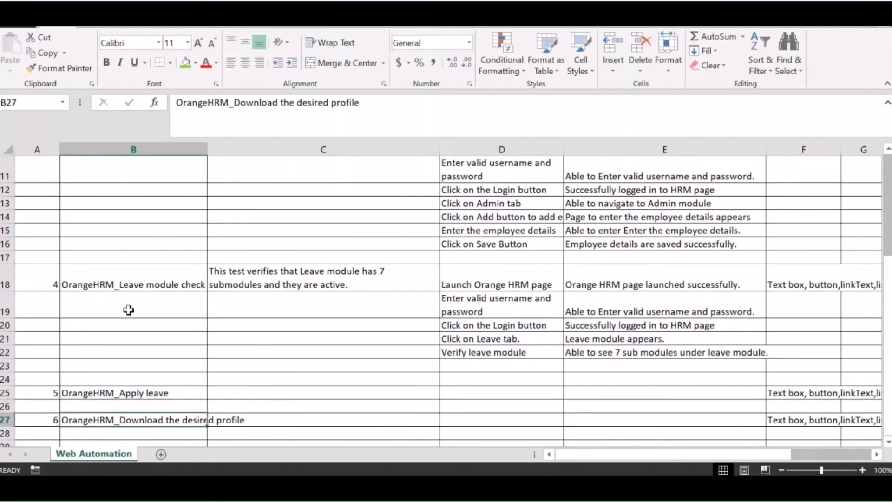
key(Page_Up)
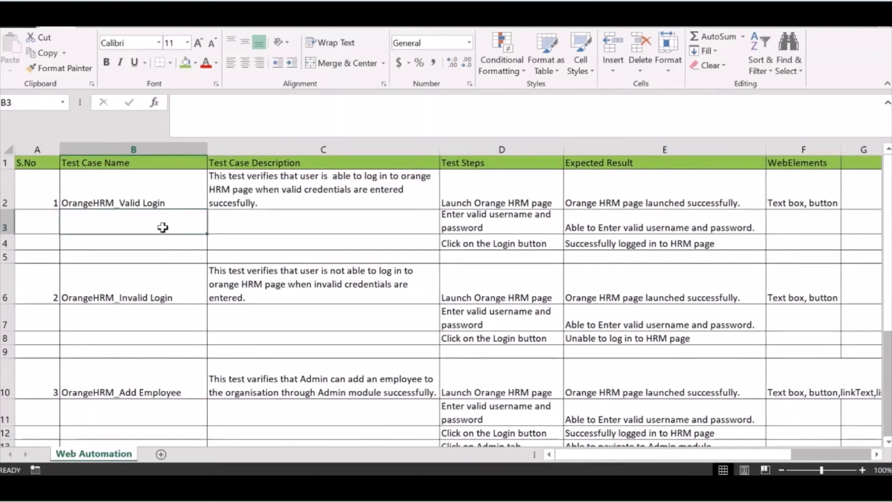
click(288, 188)
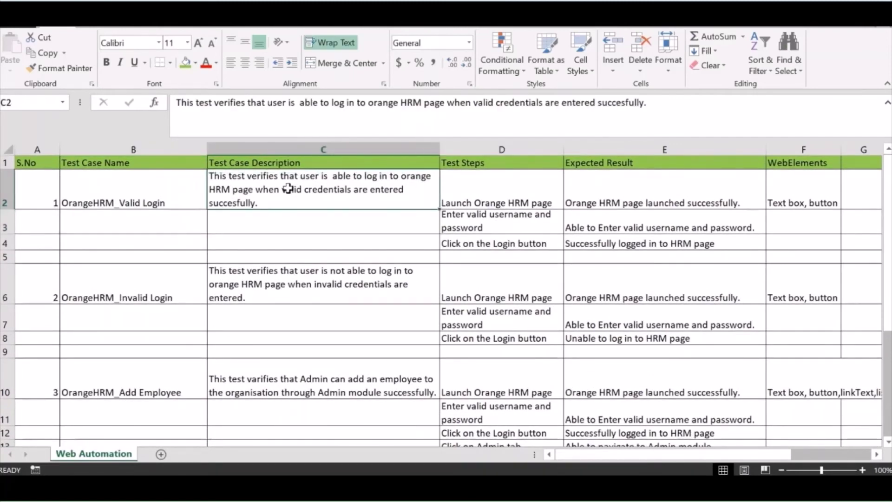
click(809, 195)
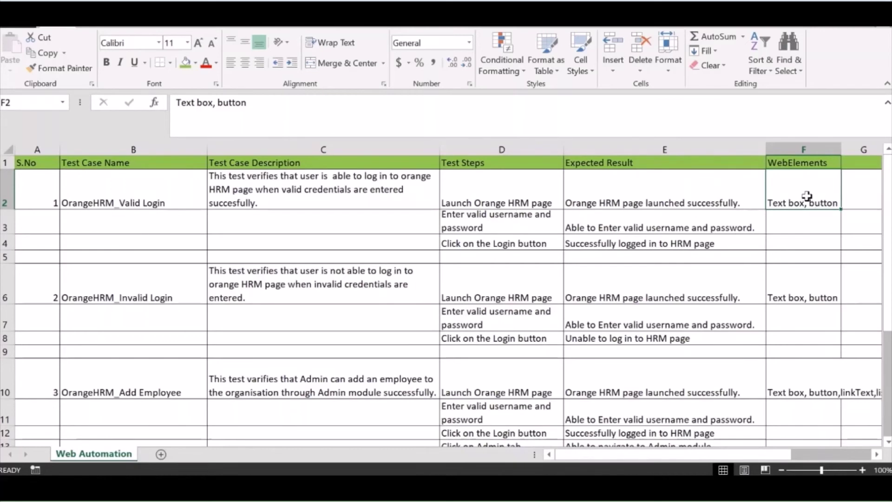
click(805, 292)
key(Down)
key(Down)
key(Down)
key(Down)
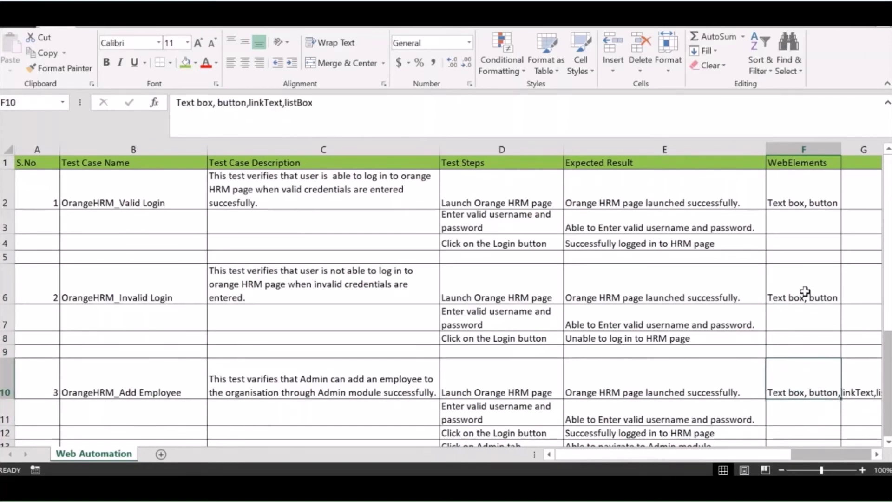
key(Down)
key(Down)
key(Down)
key(Down)
key(Down)
key(Down)
key(Down)
key(Down)
key(Down)
key(Down)
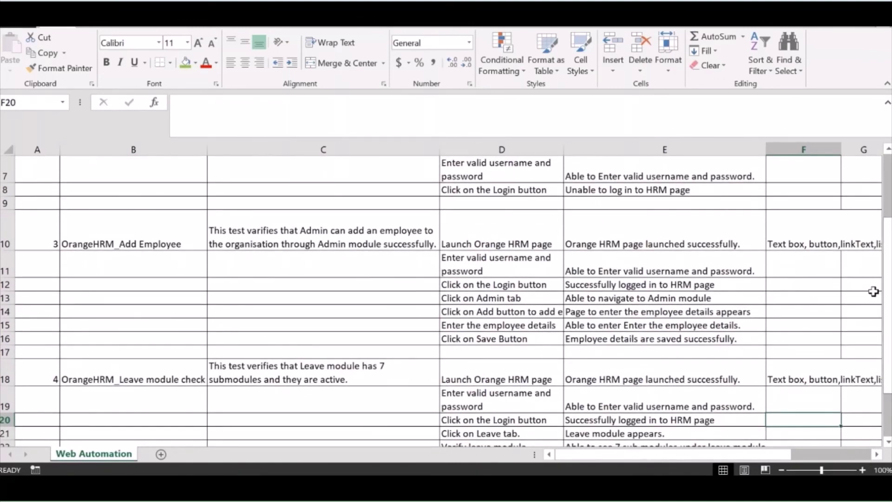
click(805, 177)
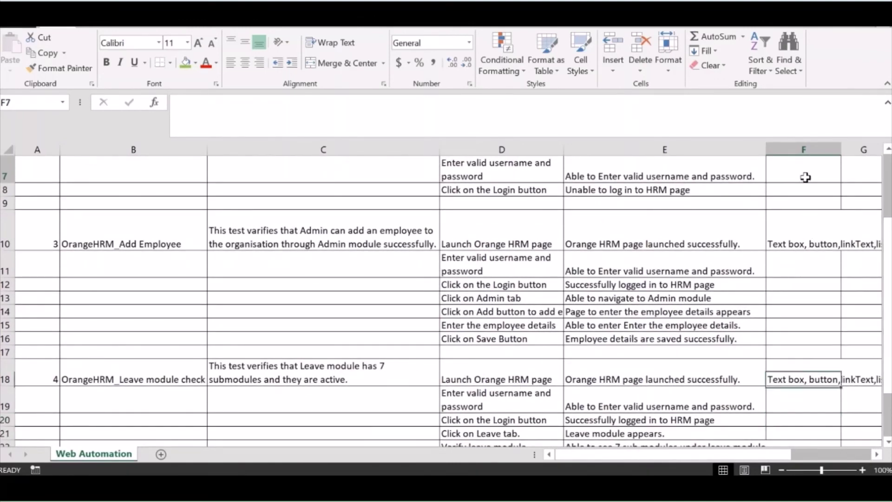
key(Up)
key(Up)
key(Up)
key(Up)
key(Up)
key(Up)
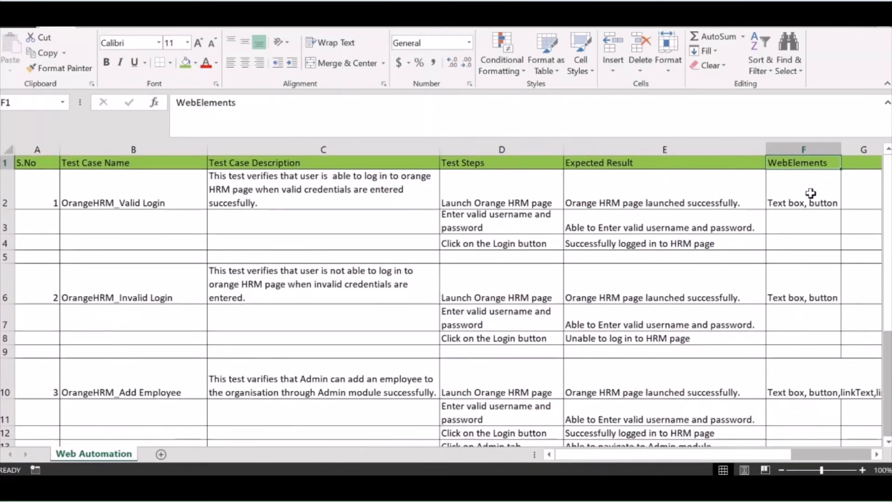
click(809, 193)
click(712, 189)
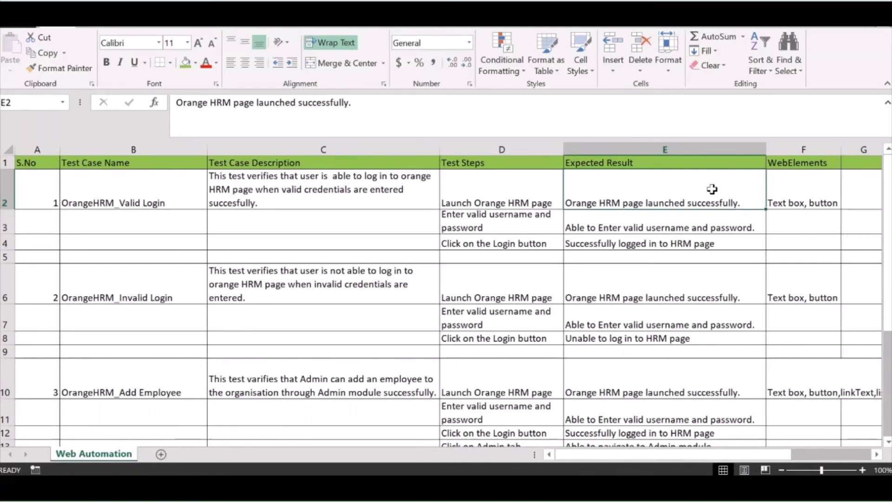
key(Left)
key(Left)
key(Left)
key(Left)
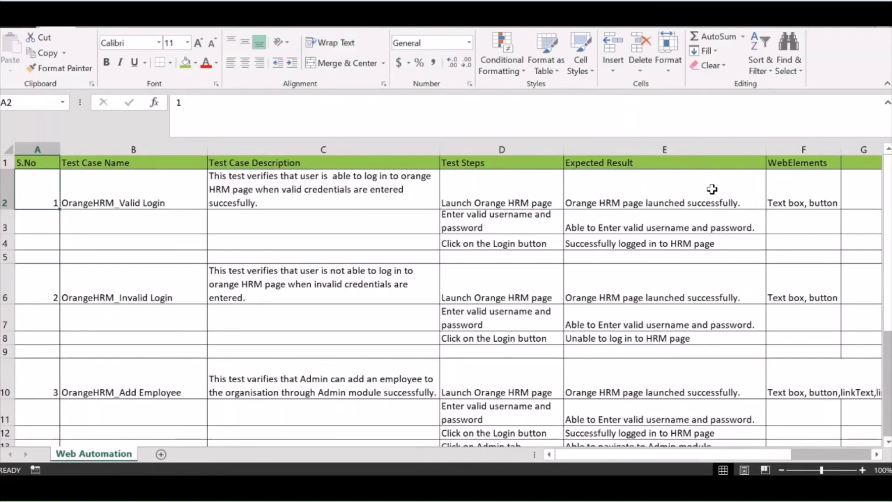
drag(91, 185, 144, 446)
click(306, 365)
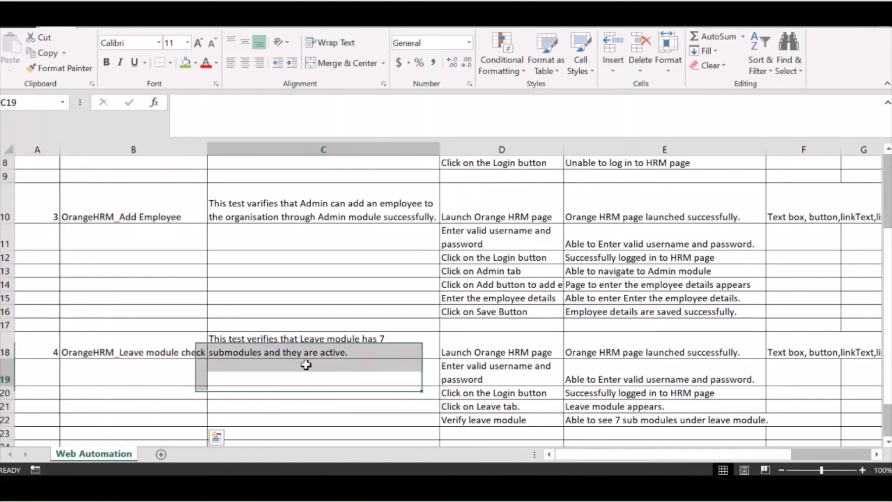
click(321, 348)
key(Down)
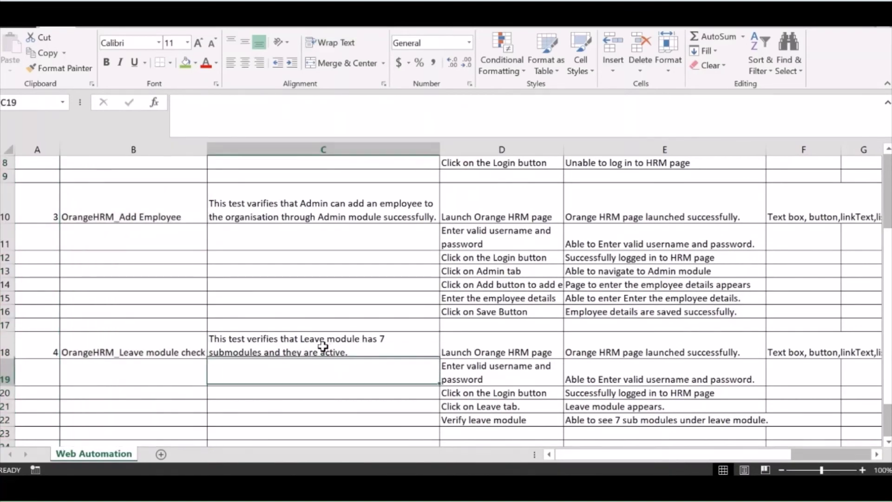
key(Down)
key(Down)
key(Down)
key(Down)
key(Down)
key(Down)
key(Down)
key(Down)
key(Down)
key(Down)
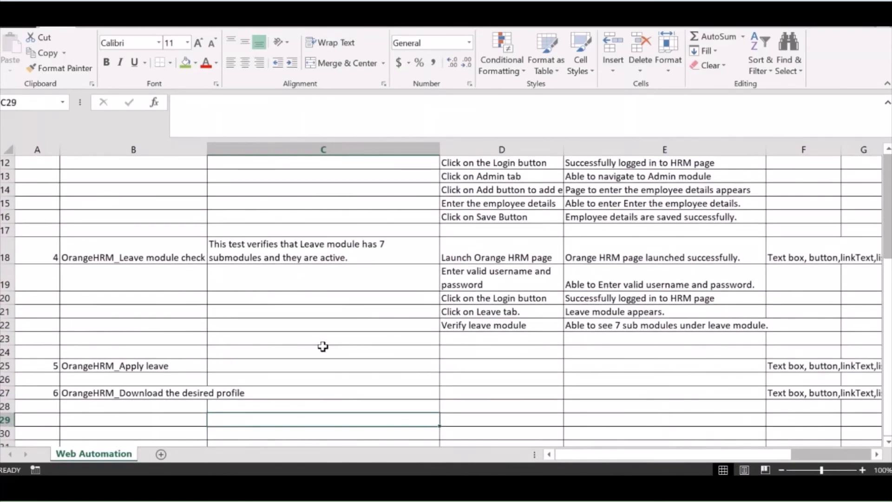
click(140, 257)
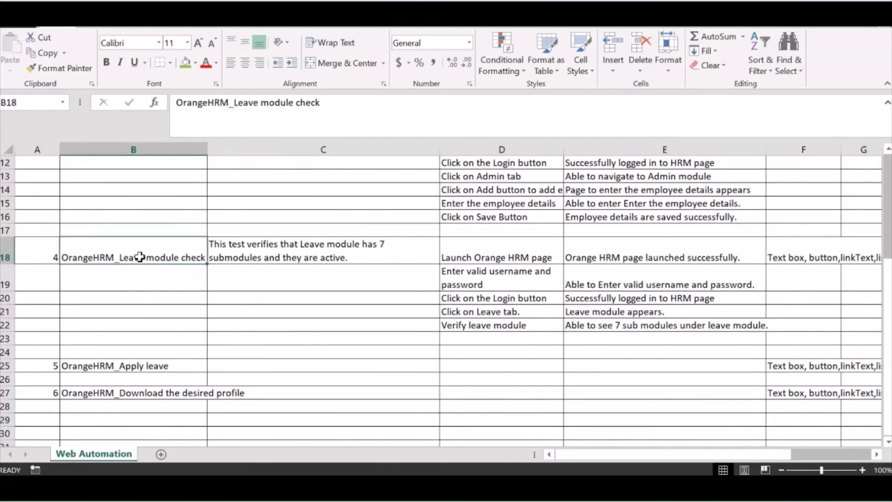
scroll(140, 257, up, 4)
click(140, 258)
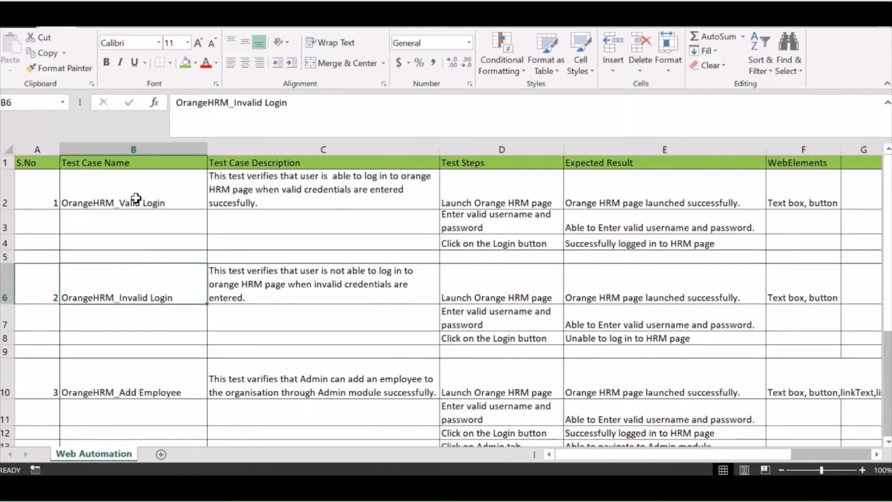
click(136, 196)
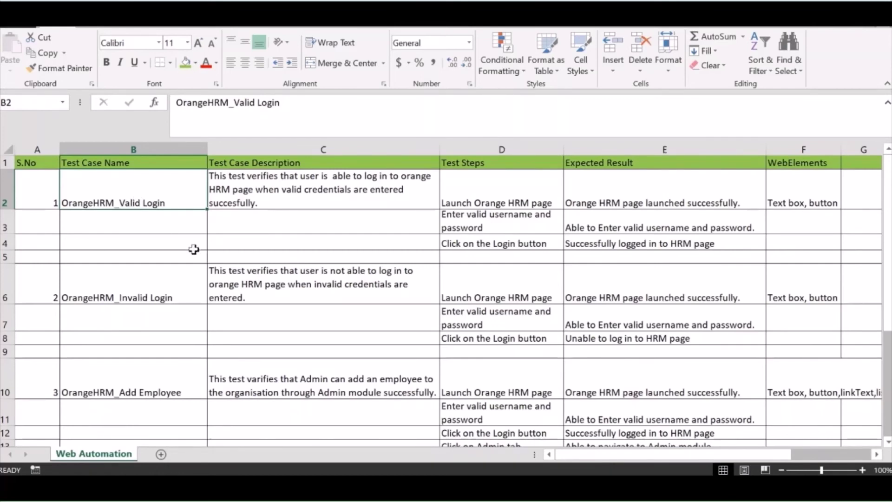
click(270, 241)
click(142, 254)
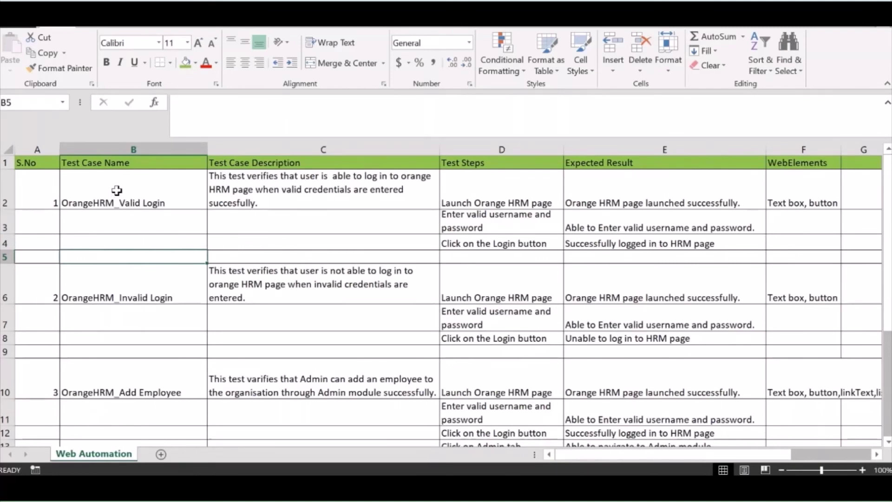
click(114, 242)
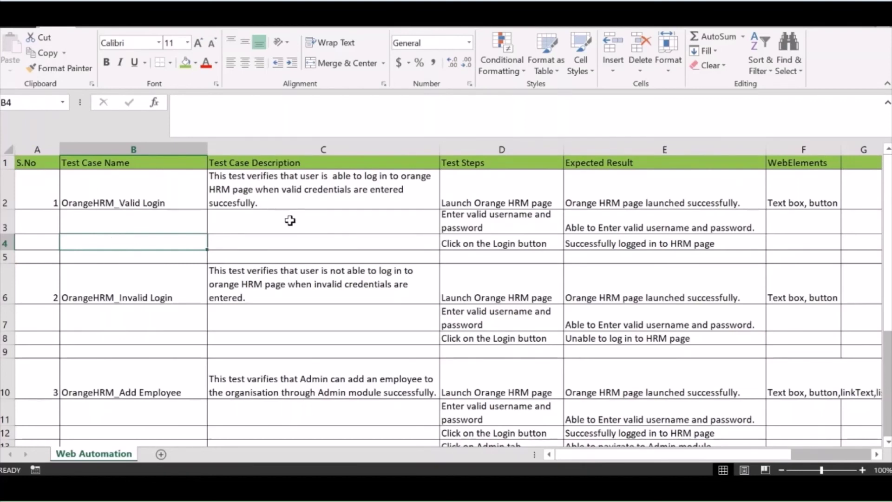
click(156, 181)
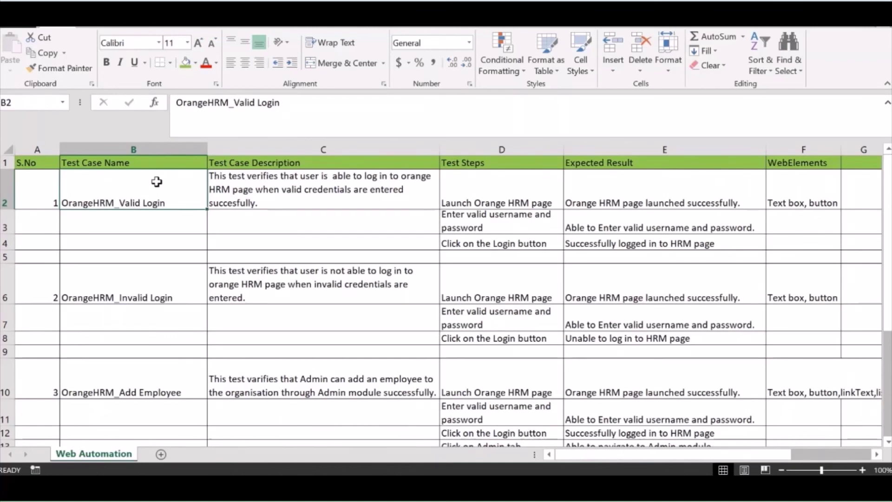
click(286, 192)
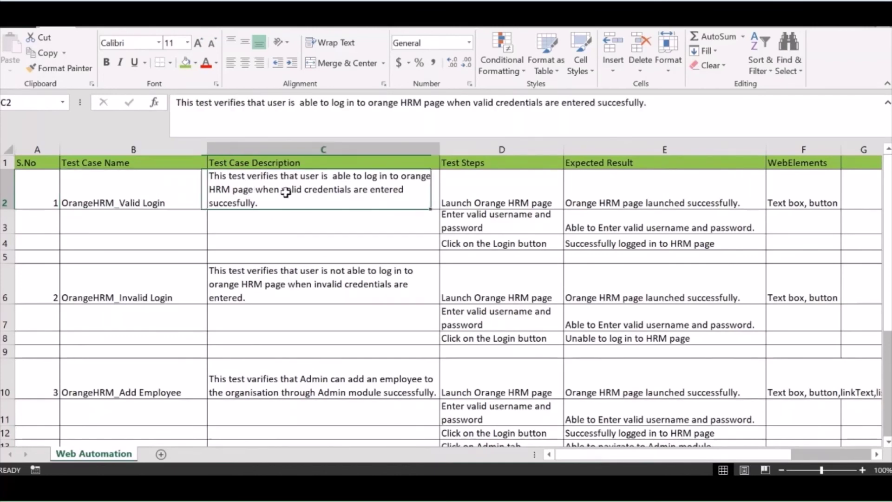
click(142, 195)
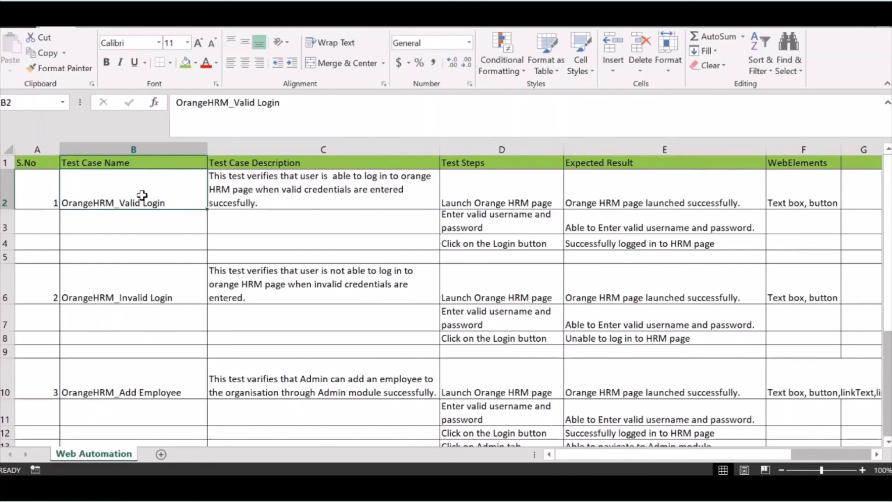
click(135, 241)
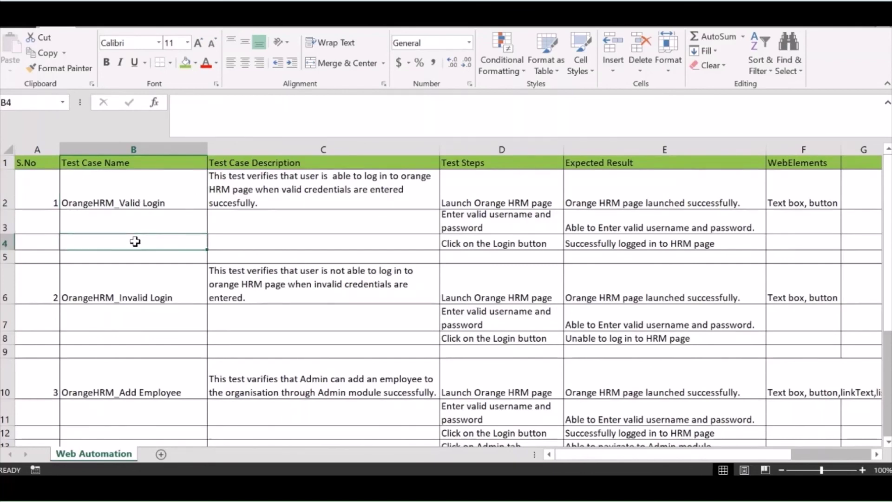
key(Page_Down)
key(Page_Down)
key(Page_Up)
key(Page_Up)
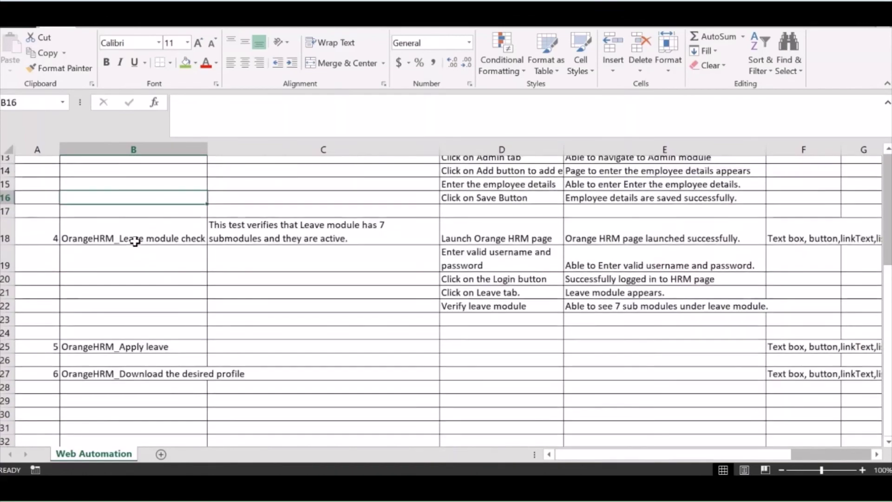